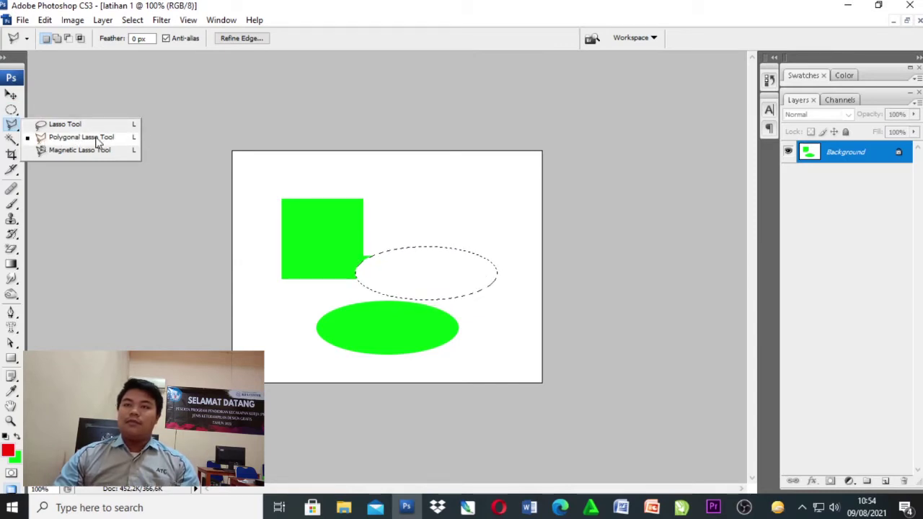
- Draw a freehand selection with the Lasso Tool in the white area beside the green square
left_click(85, 138)
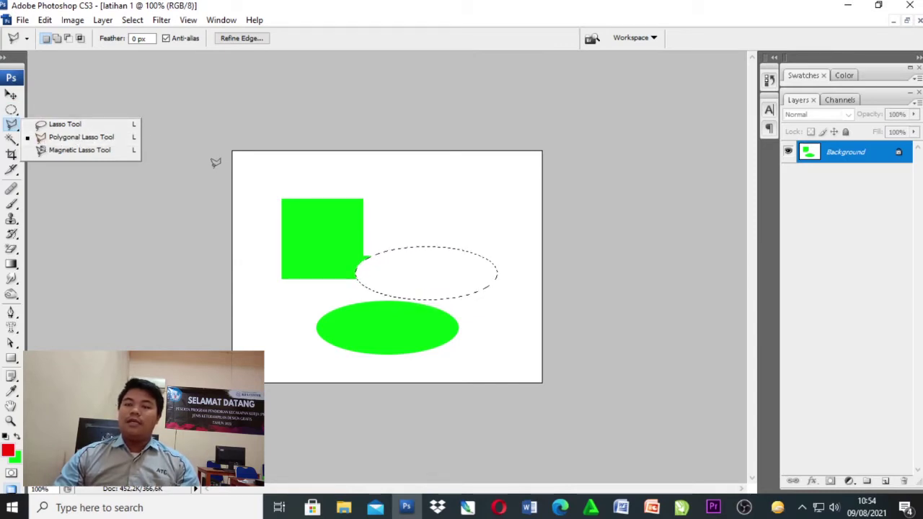
left_click(63, 125)
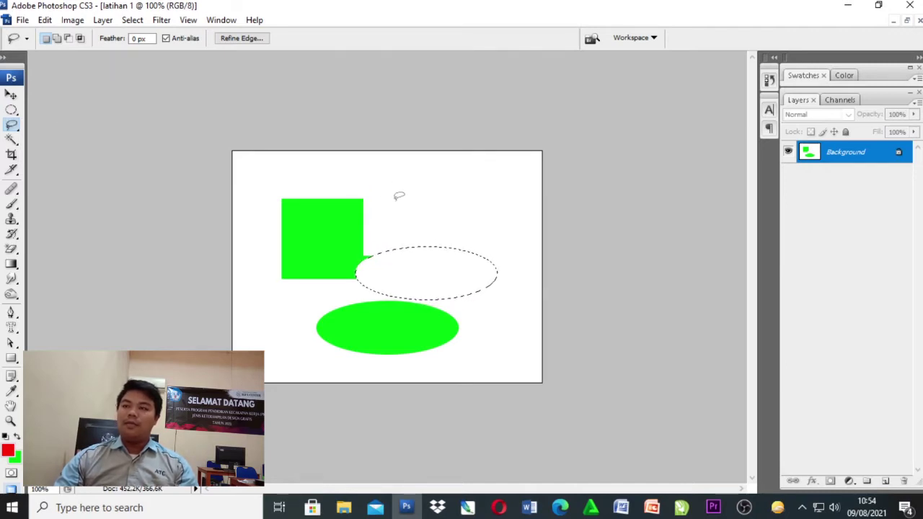
left_click_drag(395, 192, 453, 201)
mouse_move(485, 242)
left_mouse_down()
mouse_move(480, 191)
mouse_move(459, 194)
mouse_move(440, 154)
mouse_move(402, 166)
mouse_move(402, 191)
left_mouse_up()
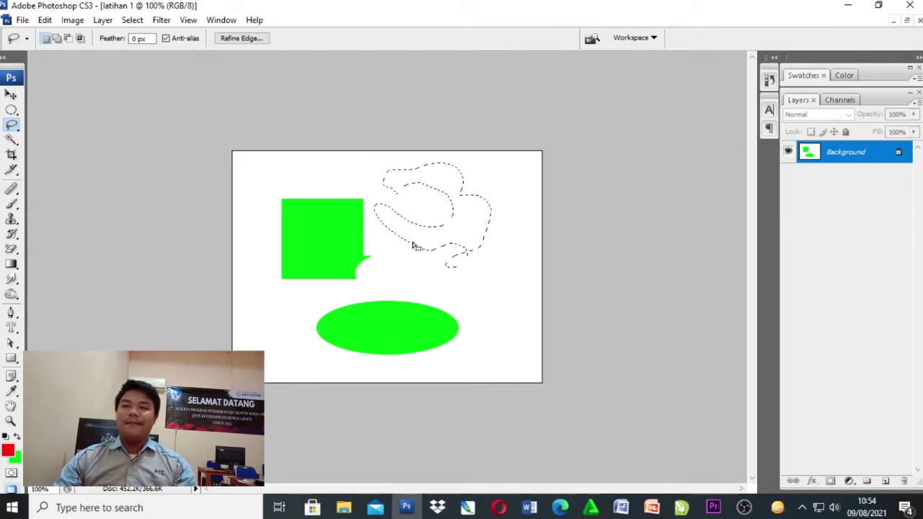
- Draw a straight-edged zigzag selection around the white area beside the green shapes with the Polygonal Lasso Tool
right_click(13, 127)
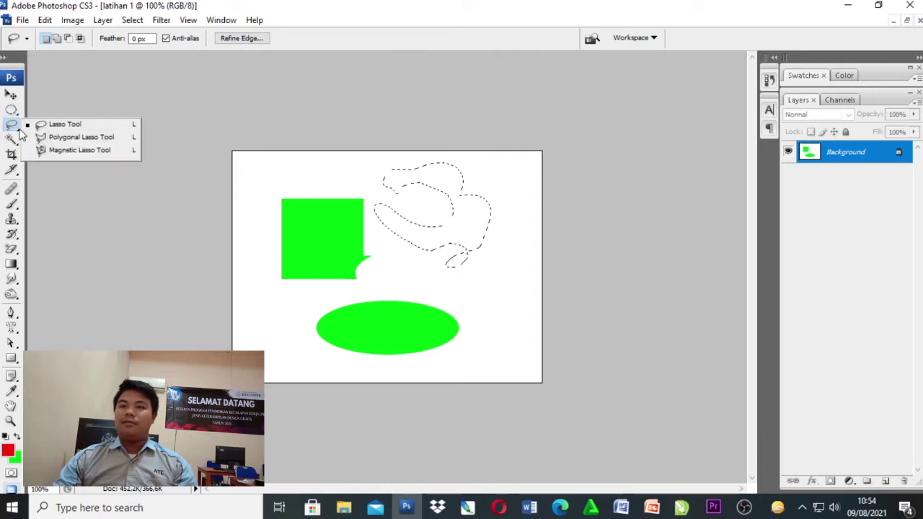
left_click(79, 138)
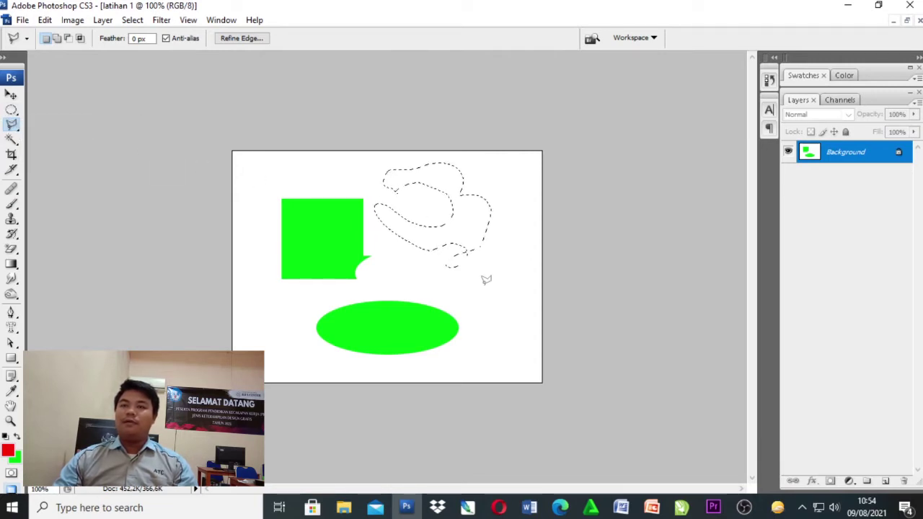
left_click(506, 302)
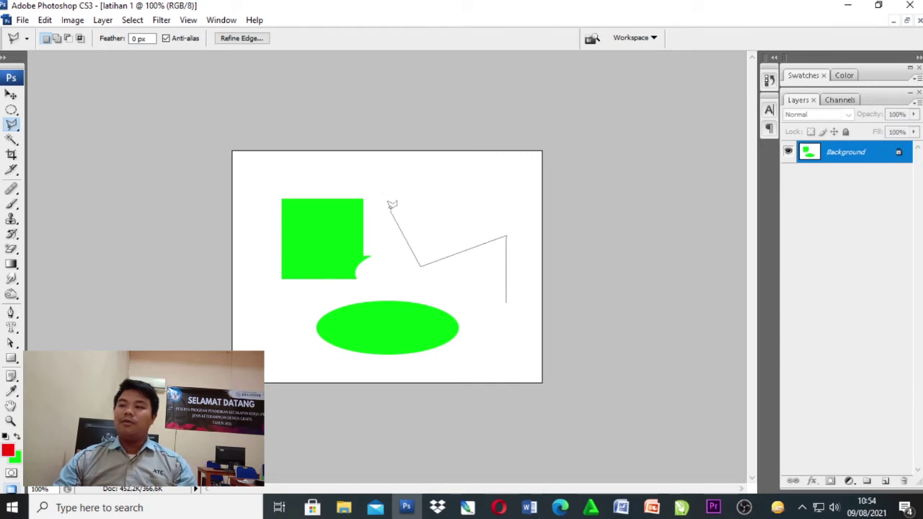
left_click(335, 181)
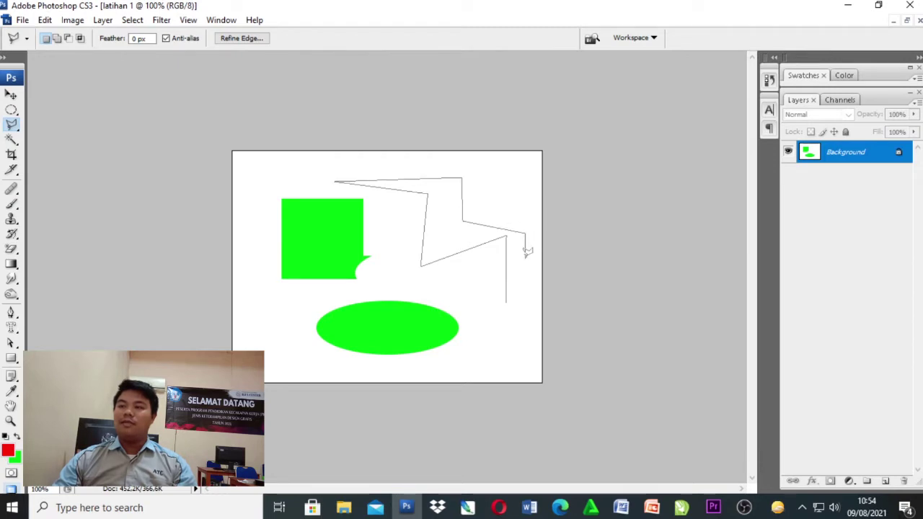
left_click(516, 316)
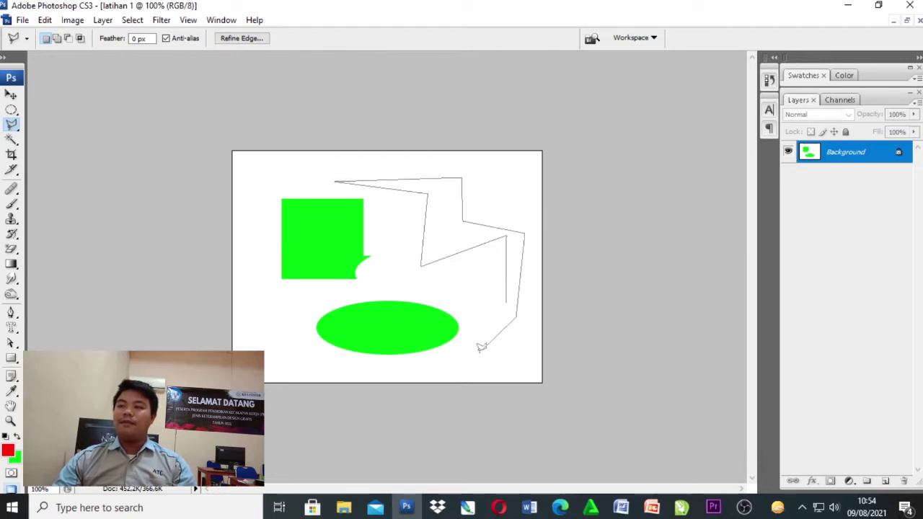
double_click(507, 296)
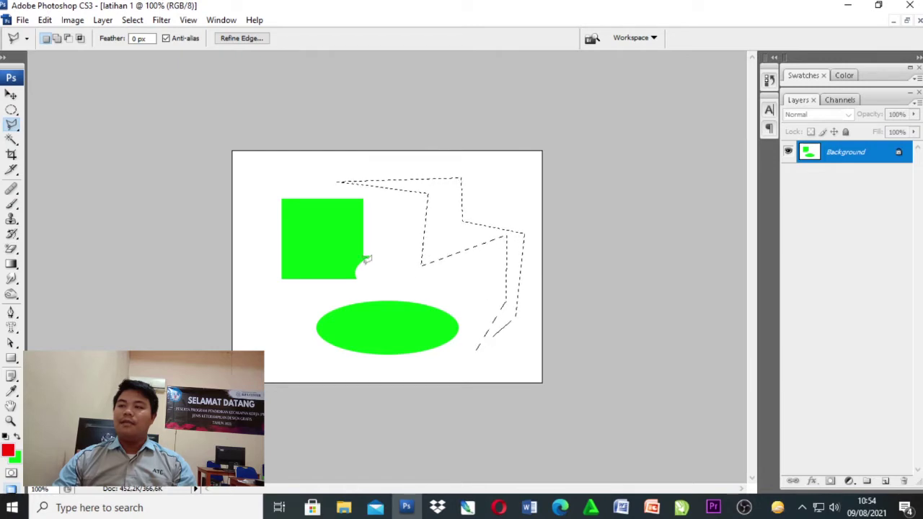
left_click(17, 132)
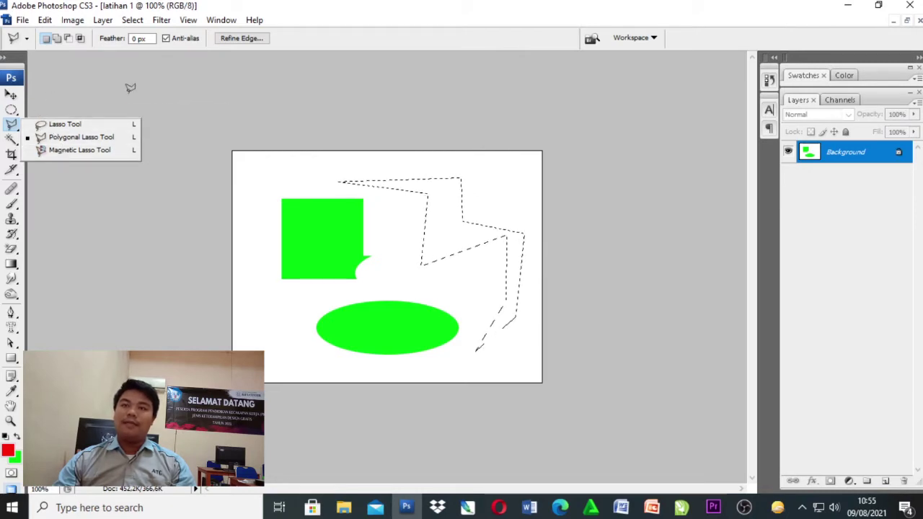
left_click(12, 124)
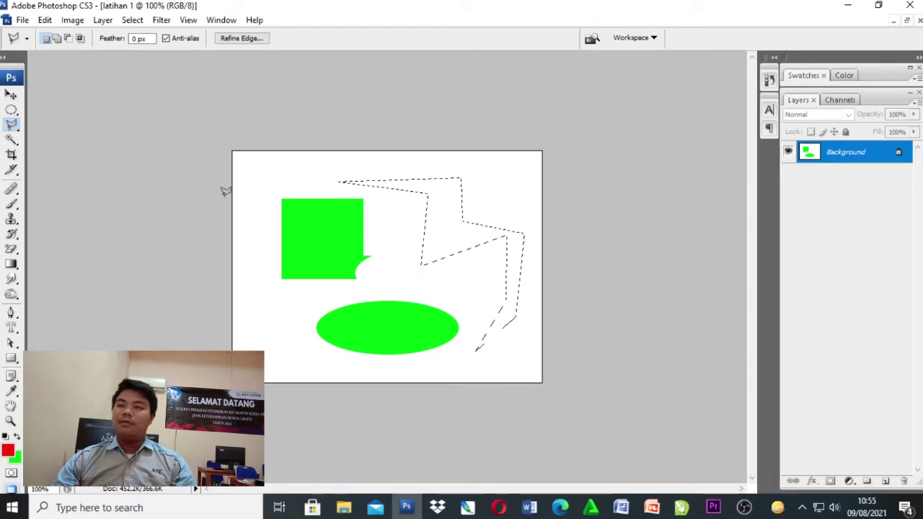
left_click(23, 20)
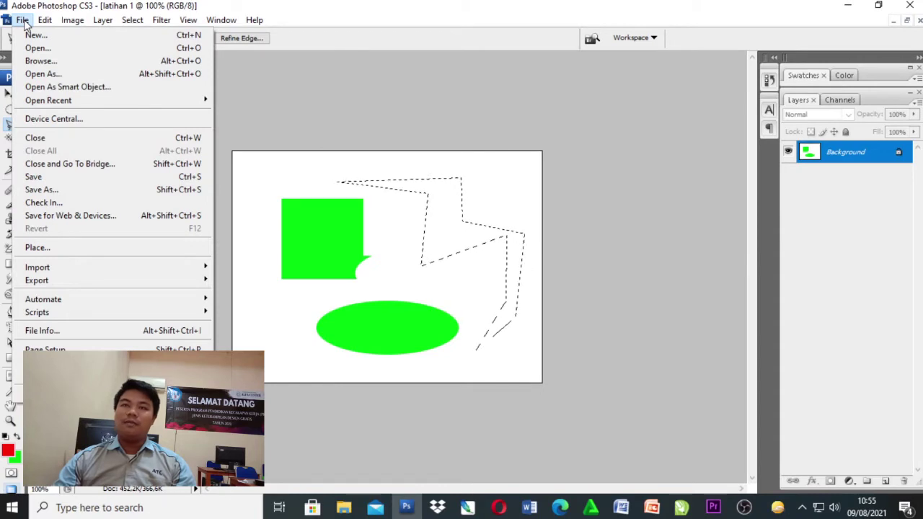
left_click(185, 49)
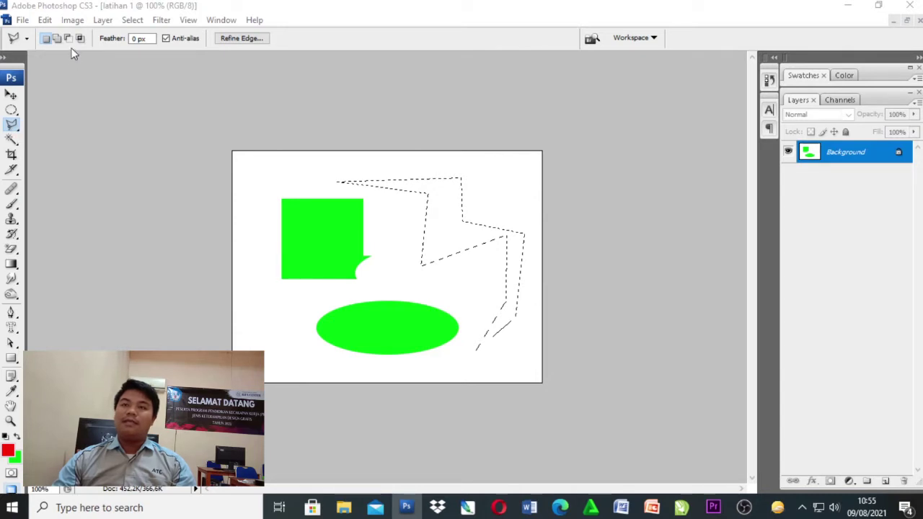
key("ctrl+o")
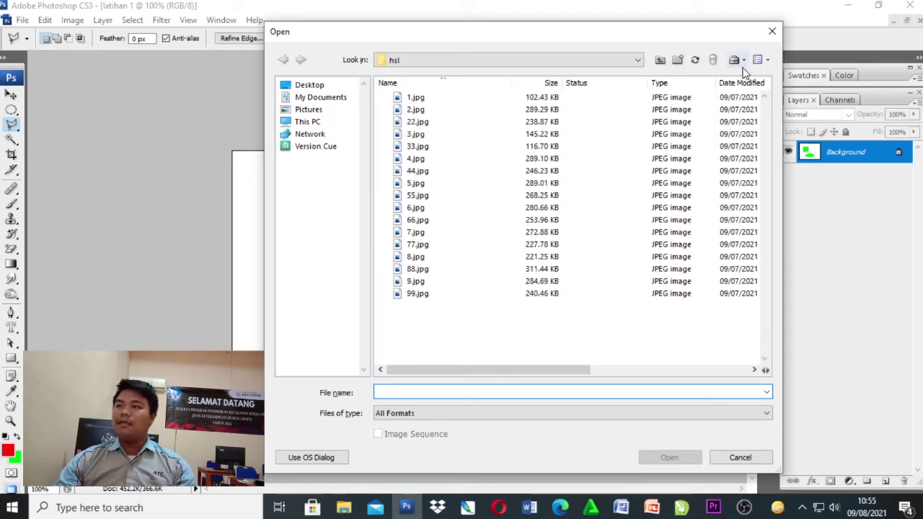
left_click(760, 60)
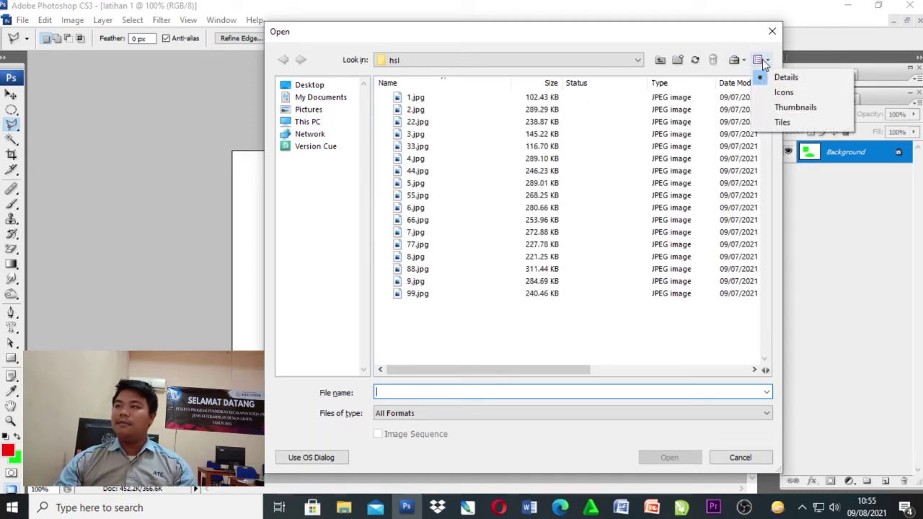
left_click(792, 107)
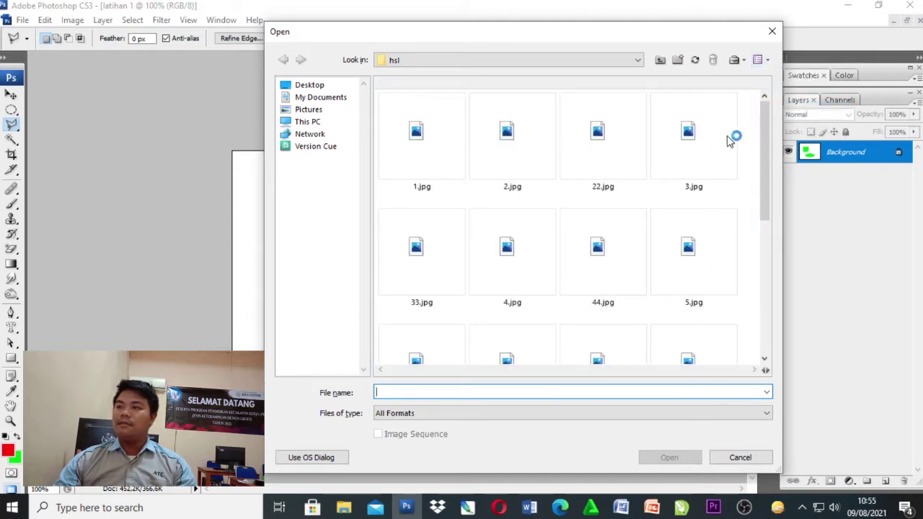
left_click(639, 61)
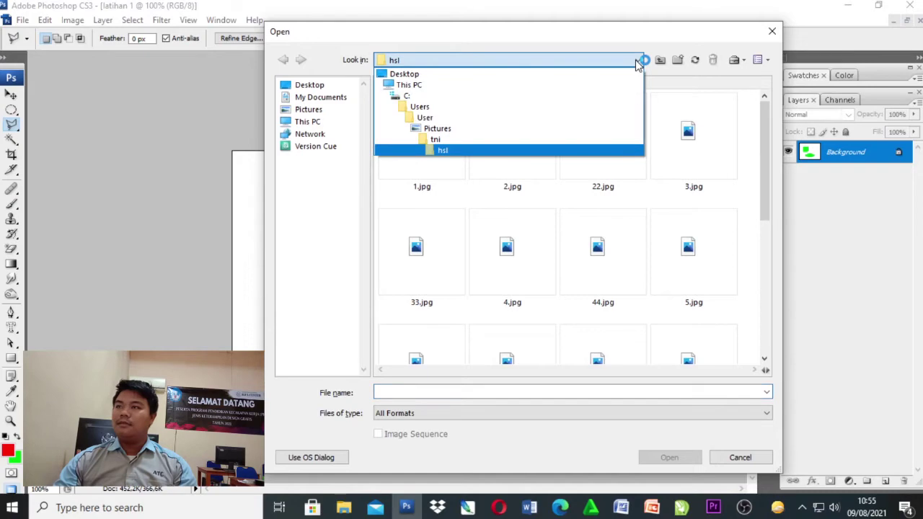
left_click(639, 61)
left_click(771, 31)
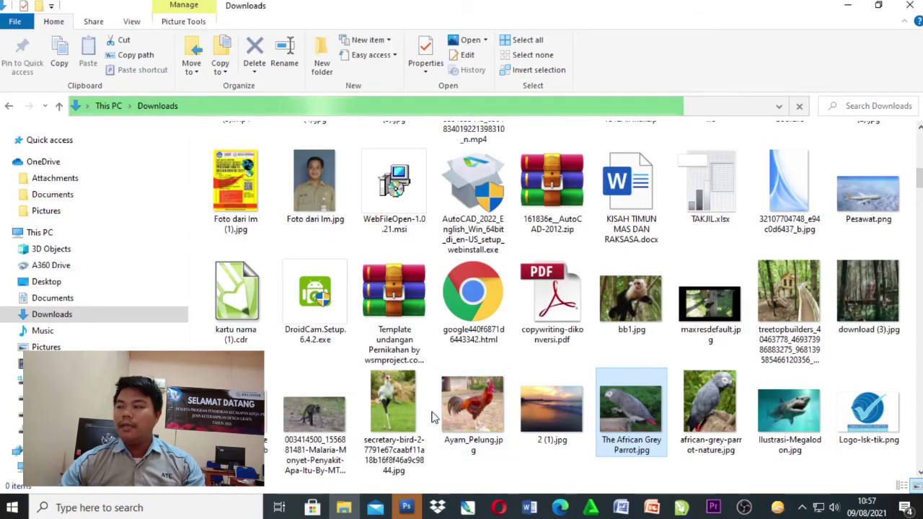
- Open The African Grey Parrot.jpg from Downloads in Photoshop and select the parrot by tracing its outline with the Magnetic Lasso Tool
left_click_drag(628, 405, 547, 106)
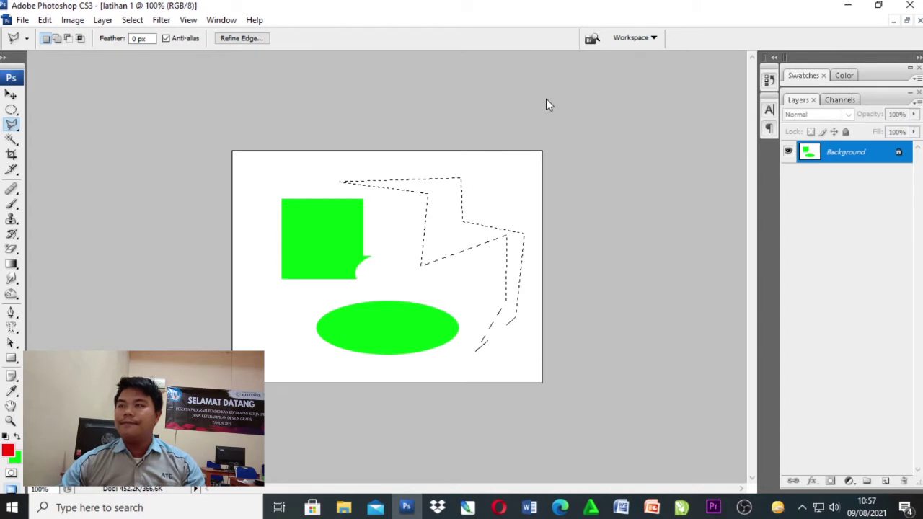
left_click(18, 128)
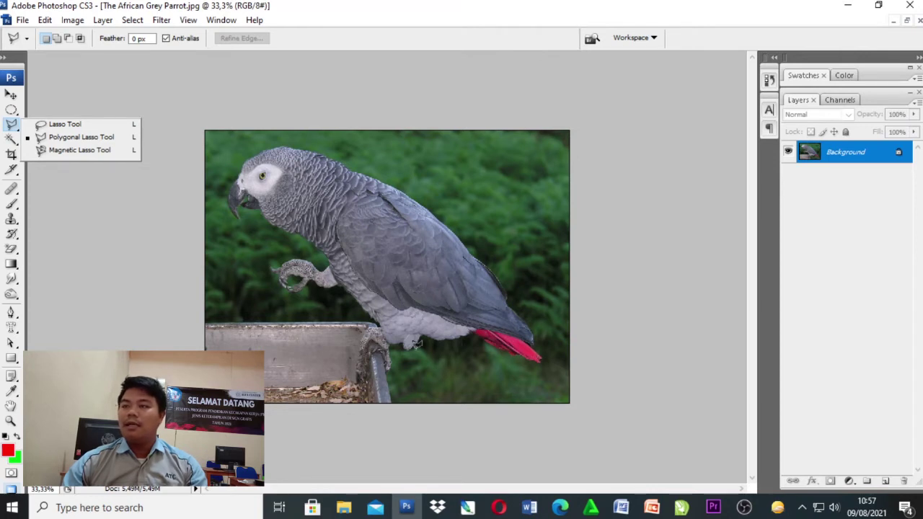
left_click(51, 150)
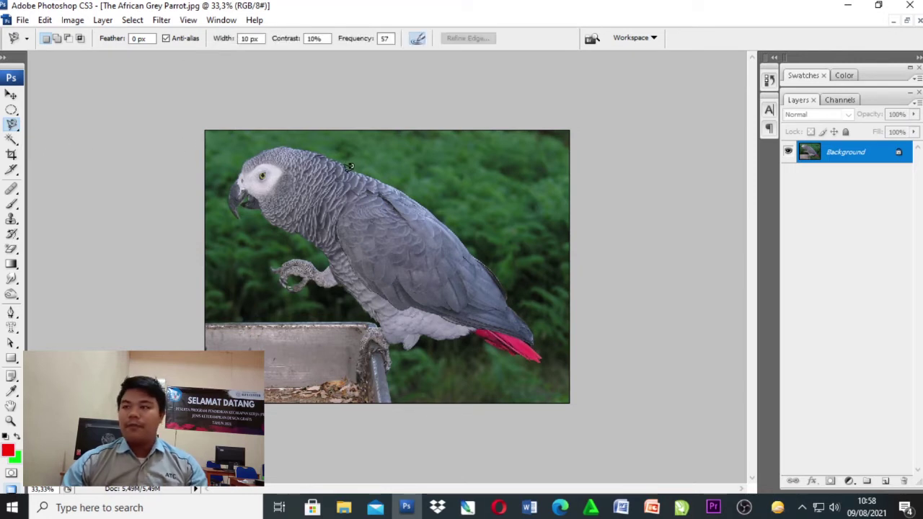
scroll(336, 166, "up", 1)
scroll(337, 165, "up", 1)
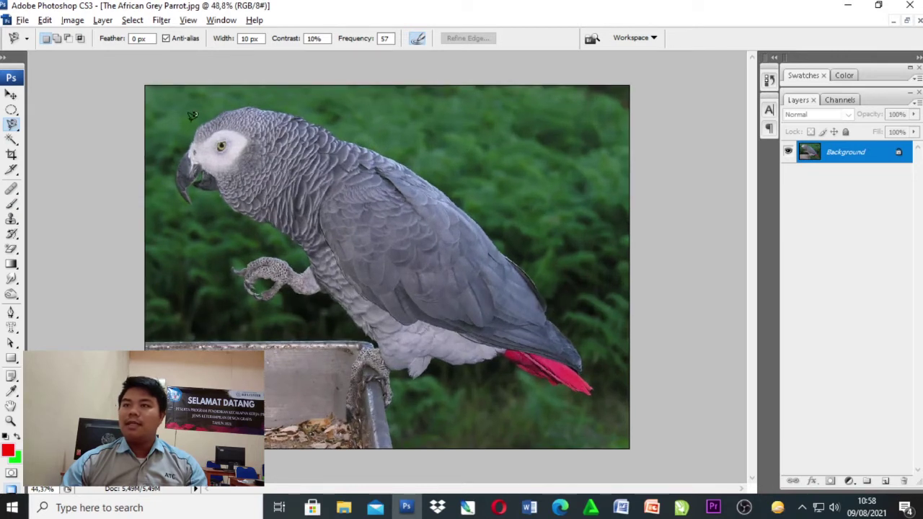
scroll(194, 117, "up", 1)
scroll(386, 209, "up", 1)
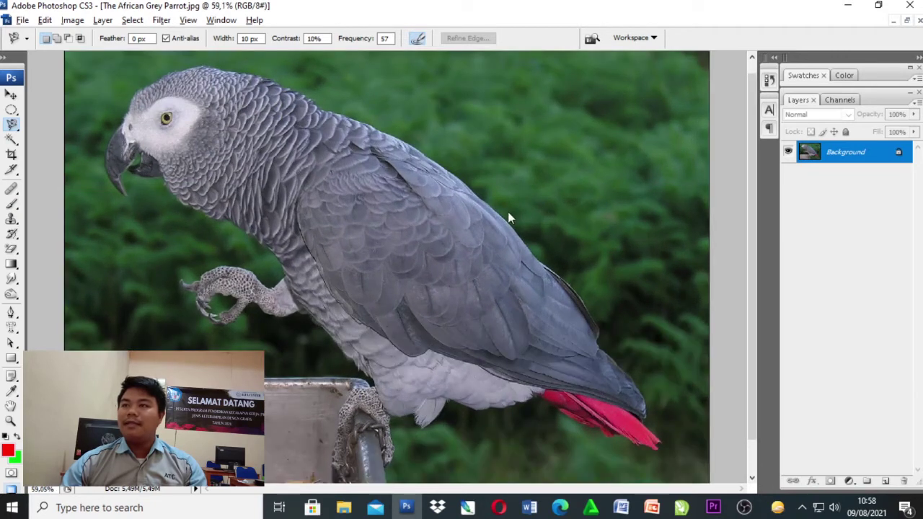
left_click(533, 251)
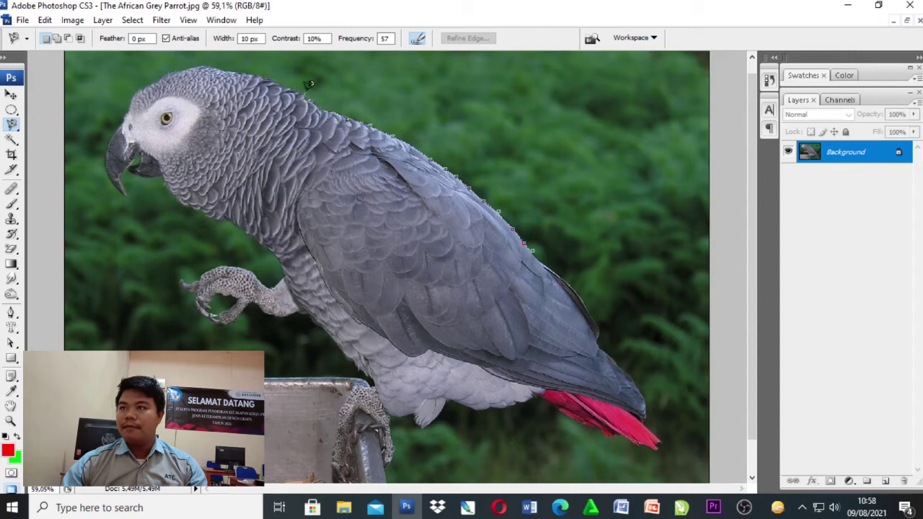
scroll(216, 65, "up", 2)
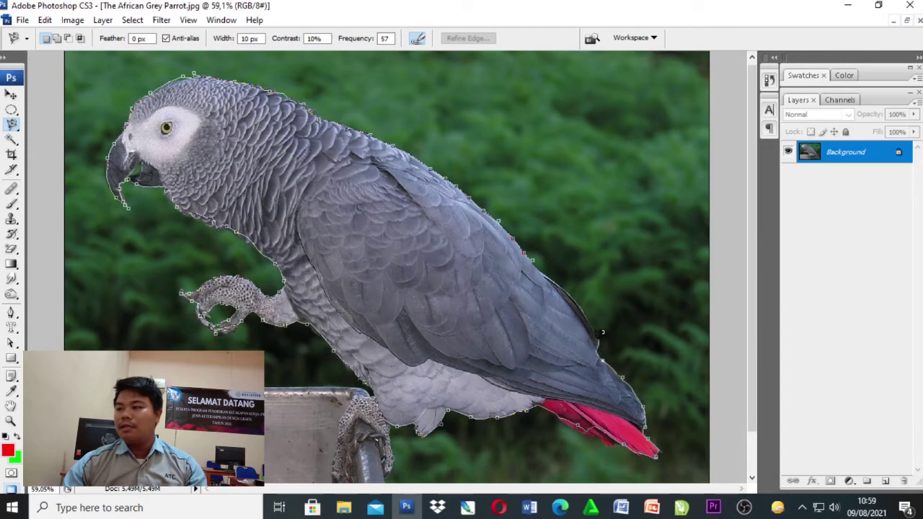
left_click(537, 253)
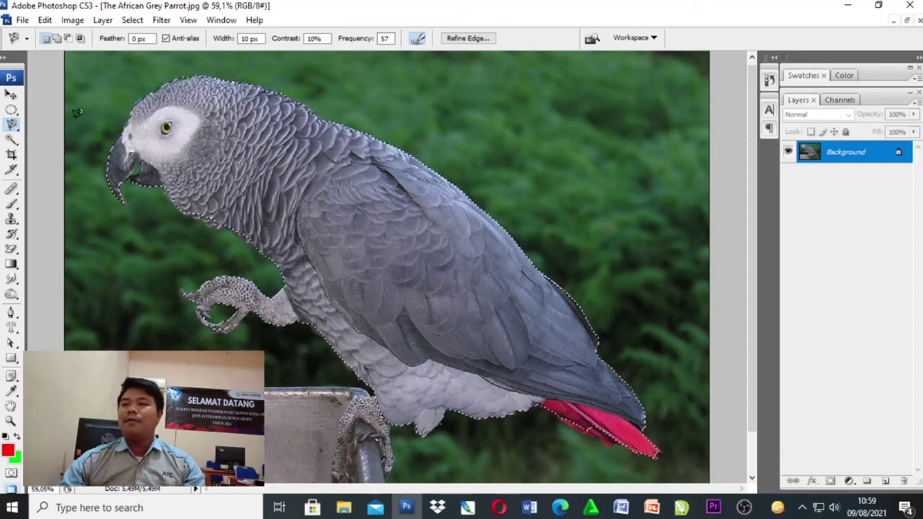
- Move the selected parrot away from its place with the Move Tool and bring it back close to its original position
left_click(12, 94)
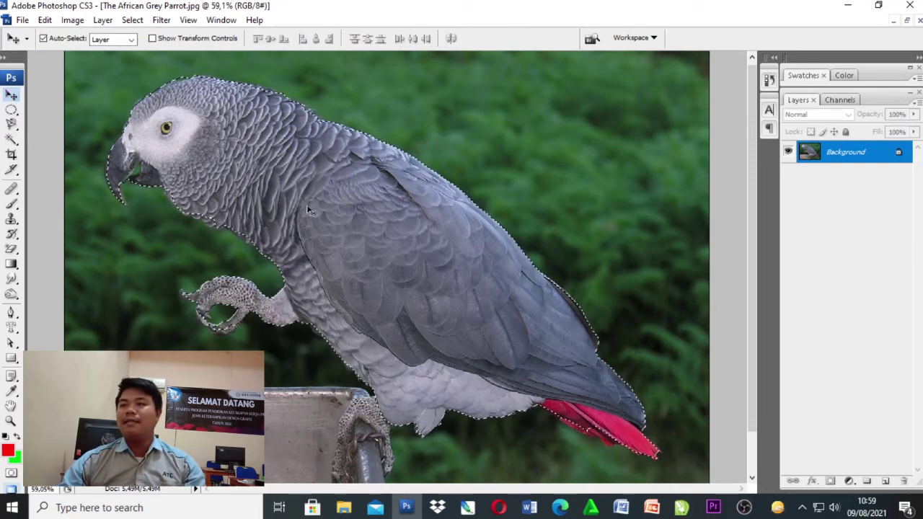
left_click_drag(360, 211, 441, 195)
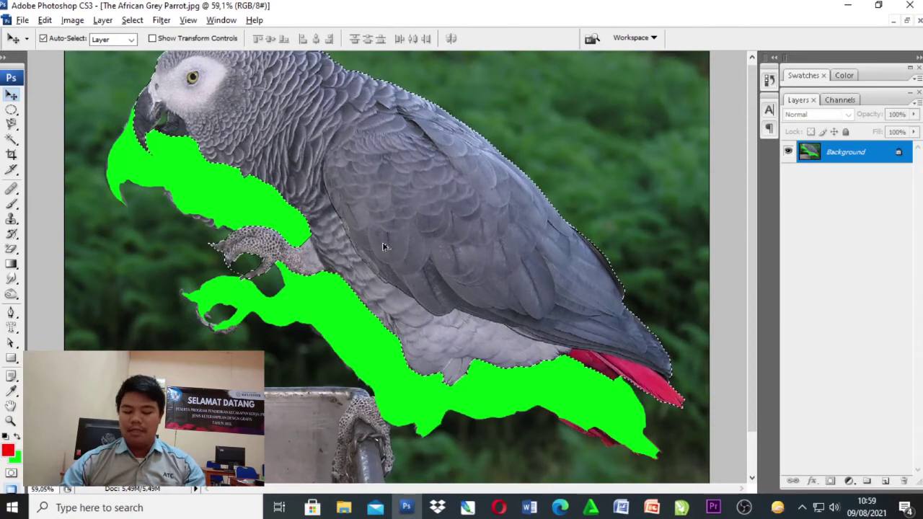
key("ctrl+0")
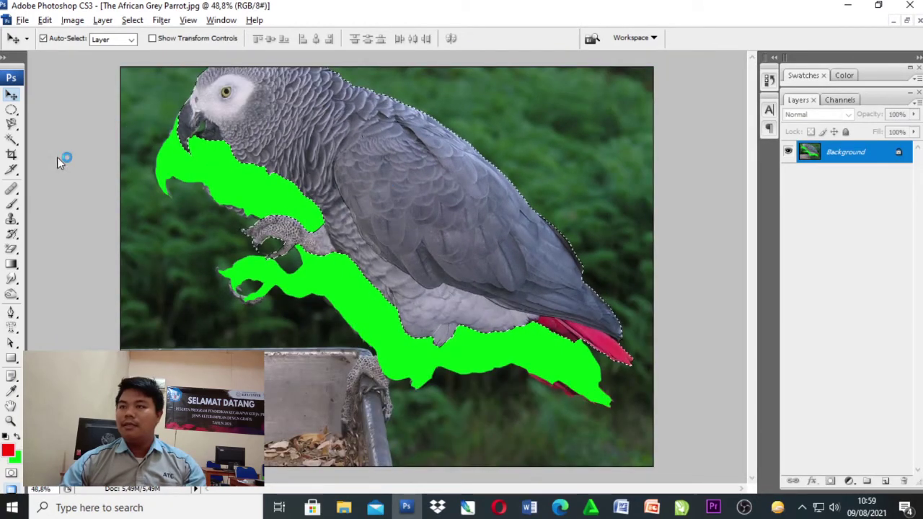
left_click_drag(381, 154, 368, 186)
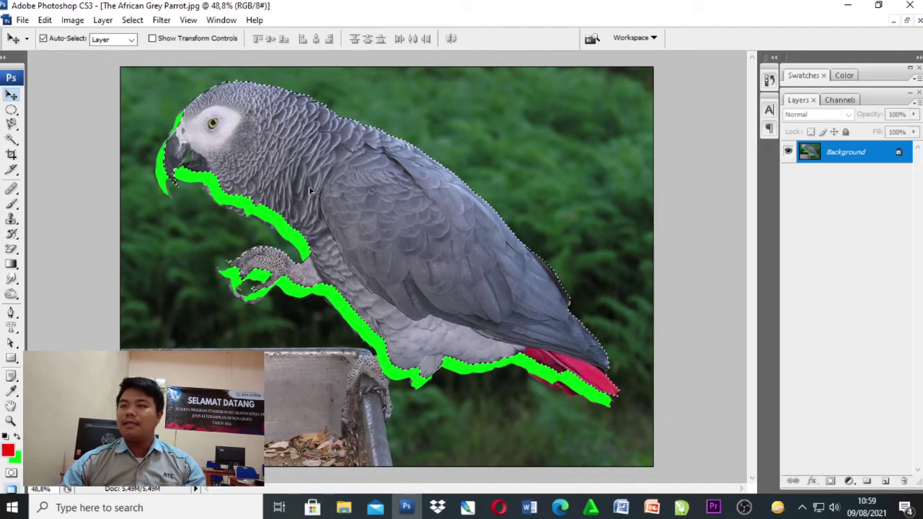
left_click_drag(352, 182, 343, 187)
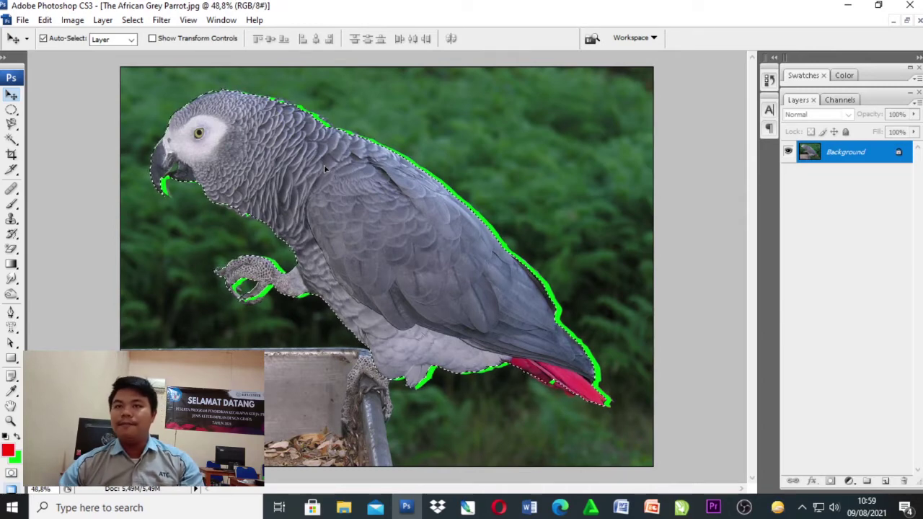
left_click(11, 126)
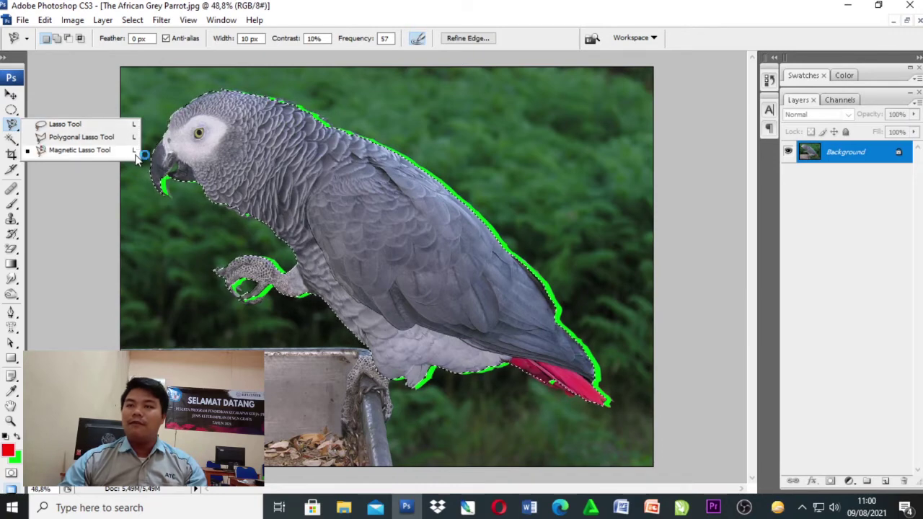
left_click(87, 137)
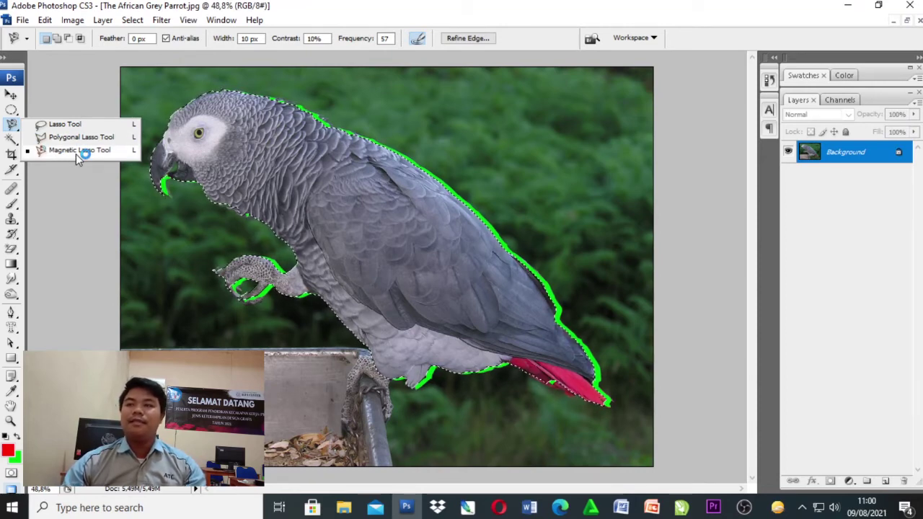
left_click(78, 153)
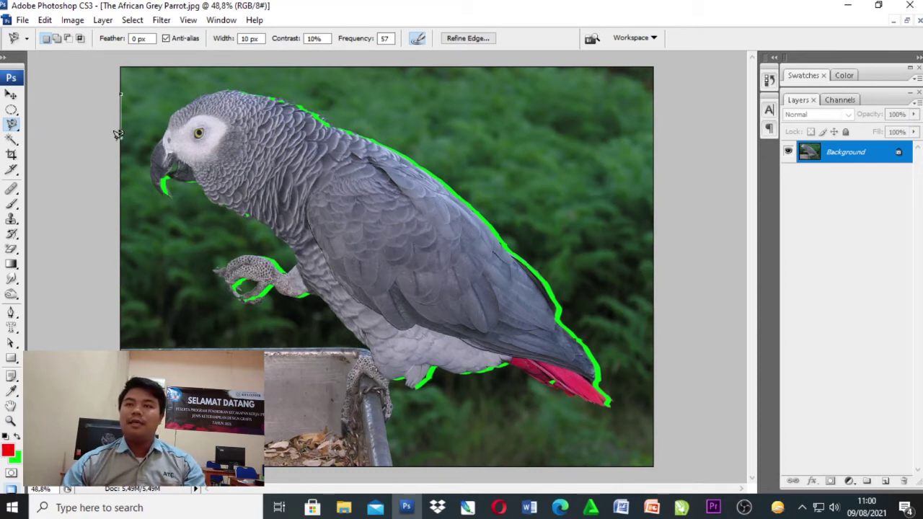
- Open Foto dari Im.jpg from the Downloads folder in Photoshop
left_click(14, 145)
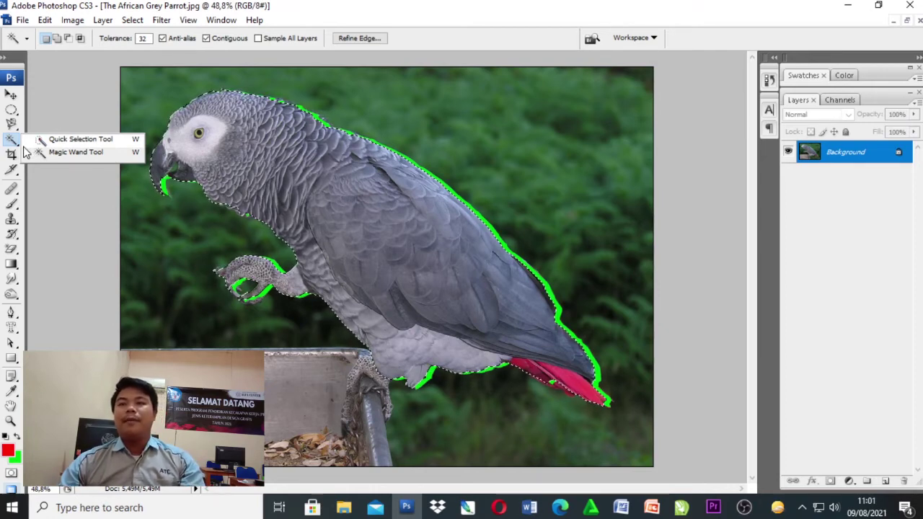
left_click(89, 141)
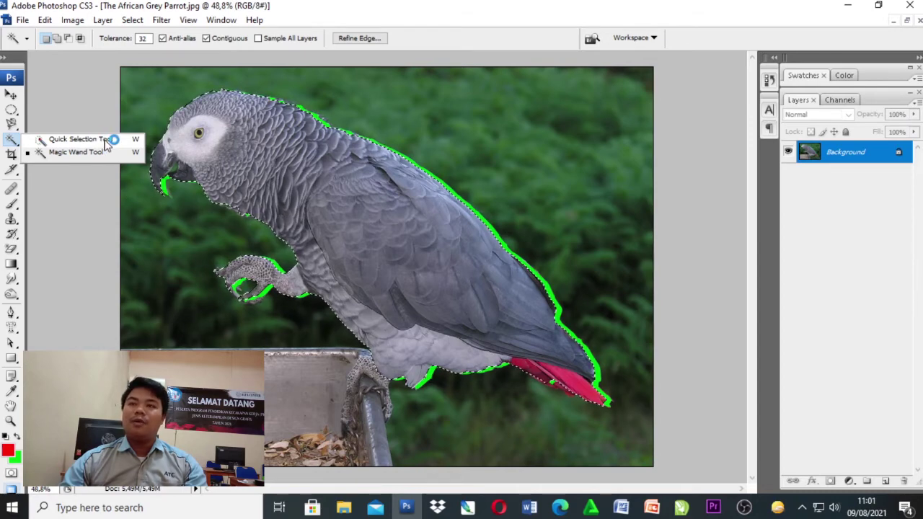
left_click(345, 509)
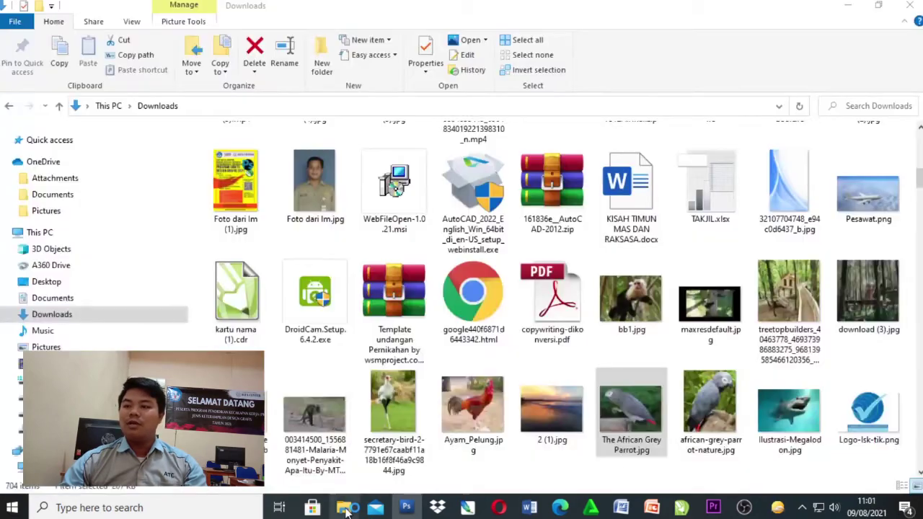
left_click(322, 194)
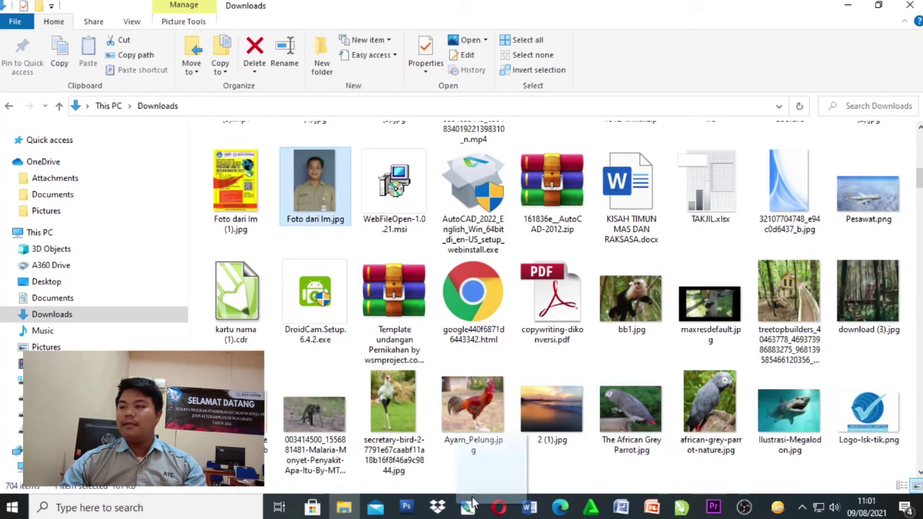
left_click(417, 512)
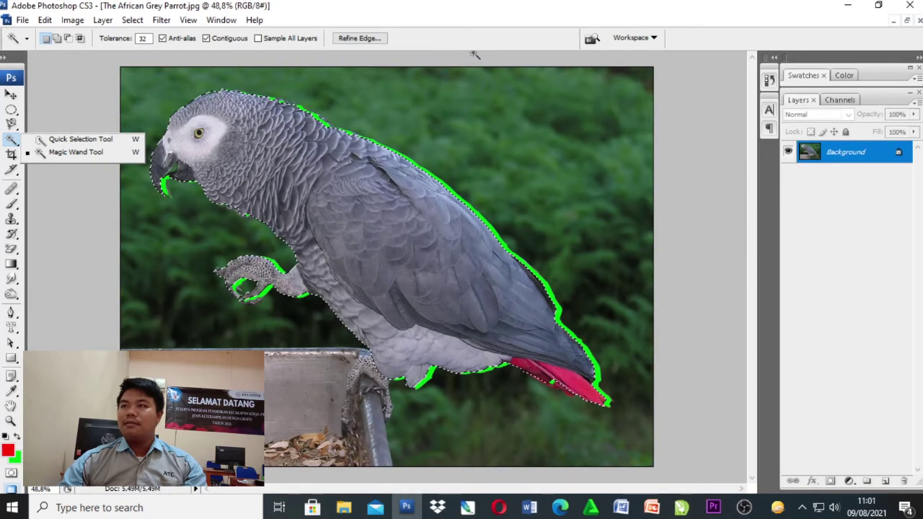
left_click_drag(474, 55, 462, 72)
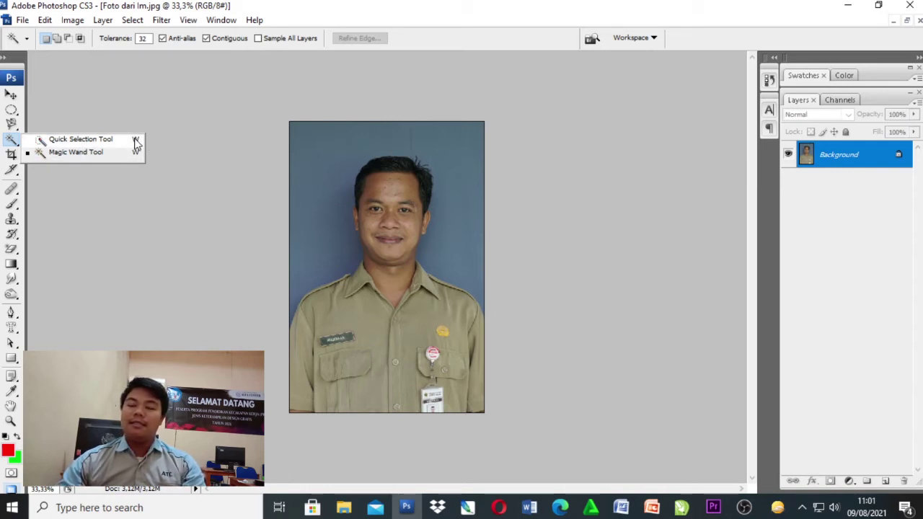
- Select the blue background to the left of the man with the Quick Selection Tool in add mode, brush size 40
left_click(72, 142)
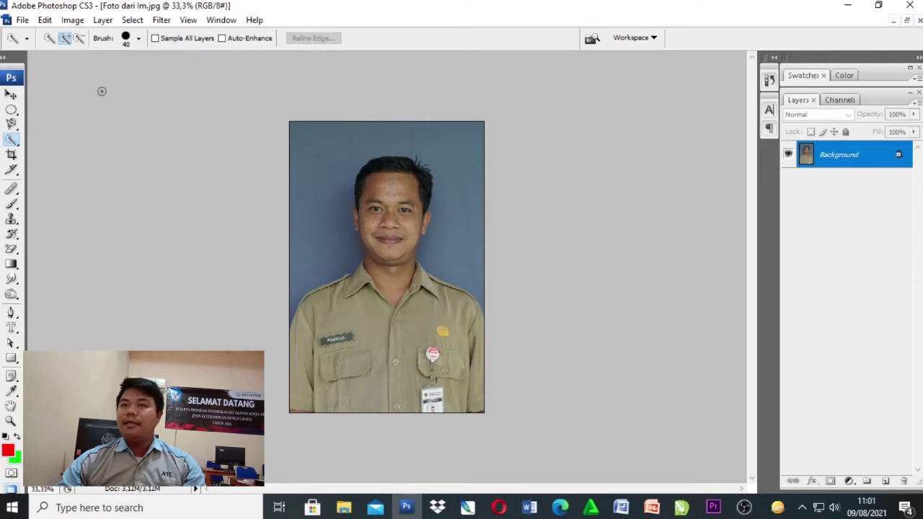
left_click(69, 40)
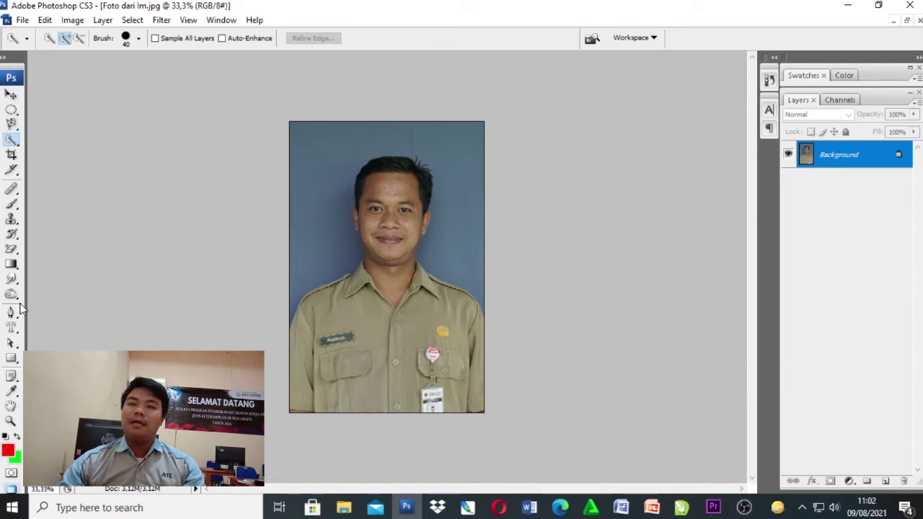
left_click(66, 40)
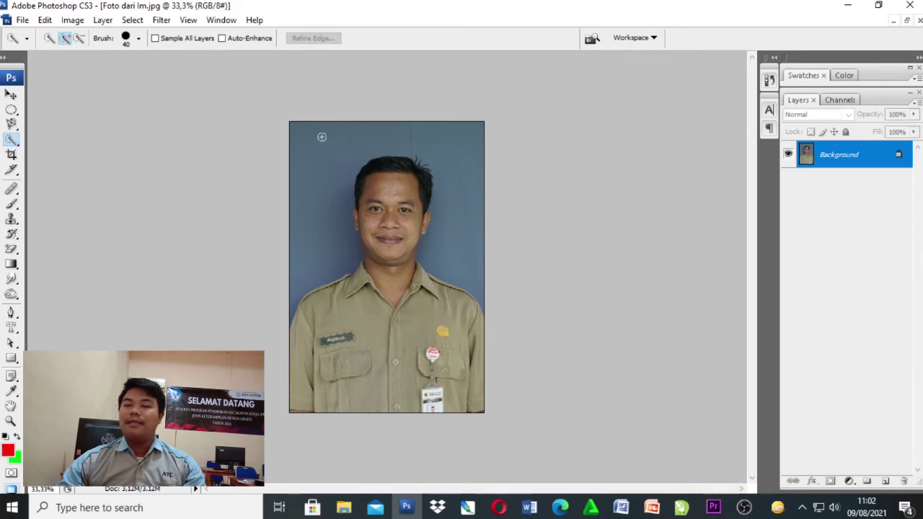
mouse_move(309, 147)
left_mouse_down()
mouse_move(315, 226)
mouse_move(534, 235)
mouse_move(502, 251)
left_mouse_up()
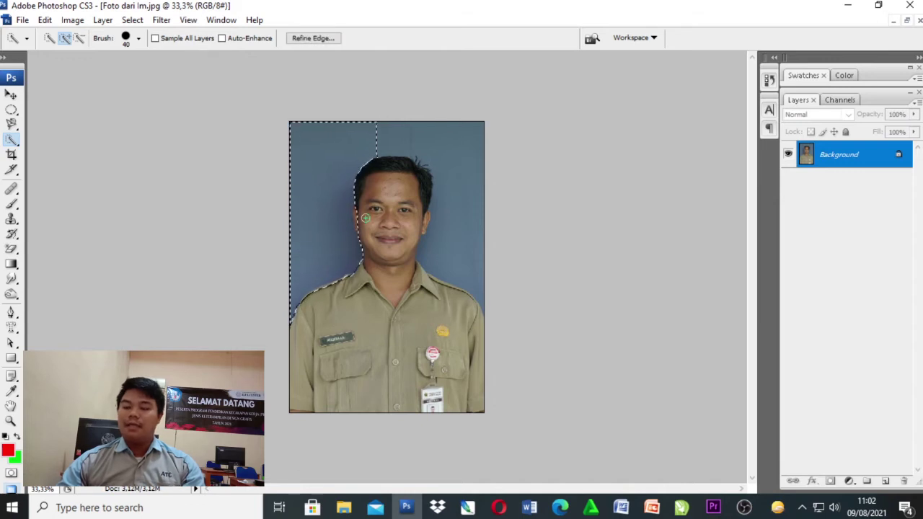
- Subtract the man's ear on the picture's left side from the background selection with the Quick Selection Tool
scroll(353, 214, "up", 5)
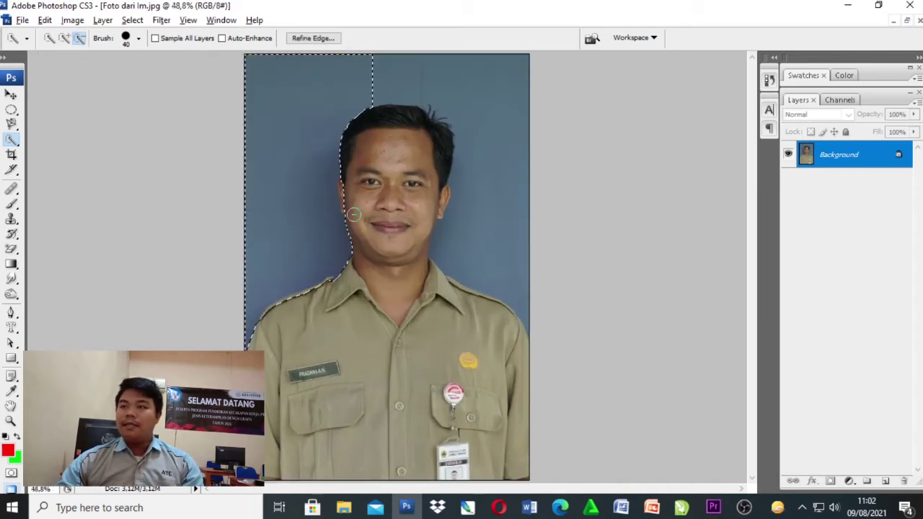
scroll(353, 214, "up", 7)
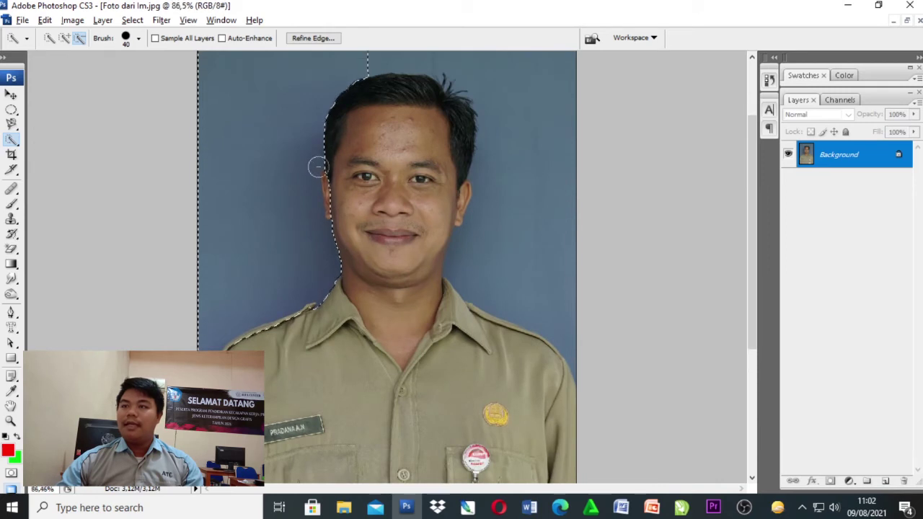
mouse_move(303, 173)
left_mouse_down()
mouse_move(301, 246)
mouse_move(300, 199)
left_mouse_up()
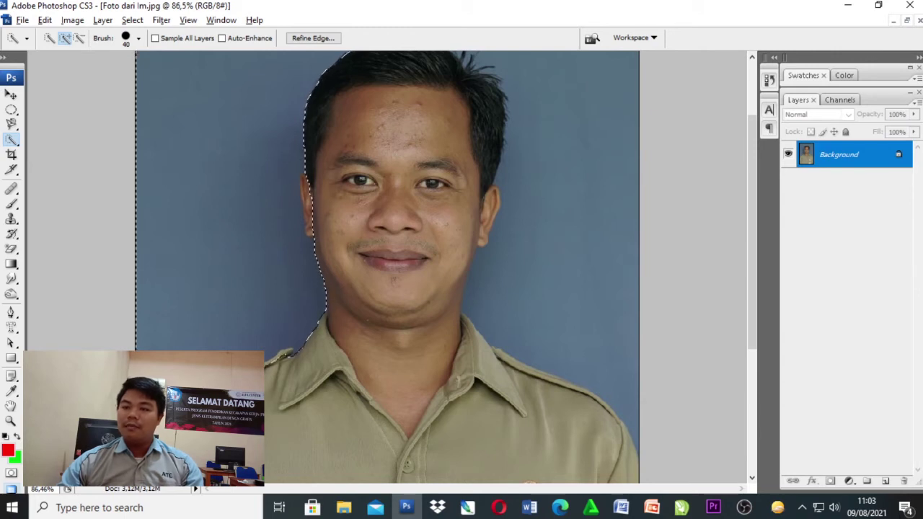
left_click(81, 38)
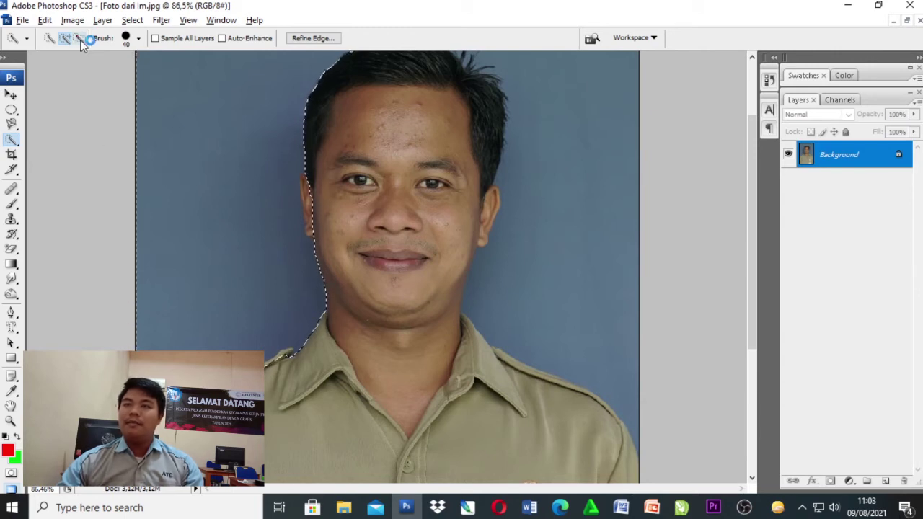
left_click(80, 39)
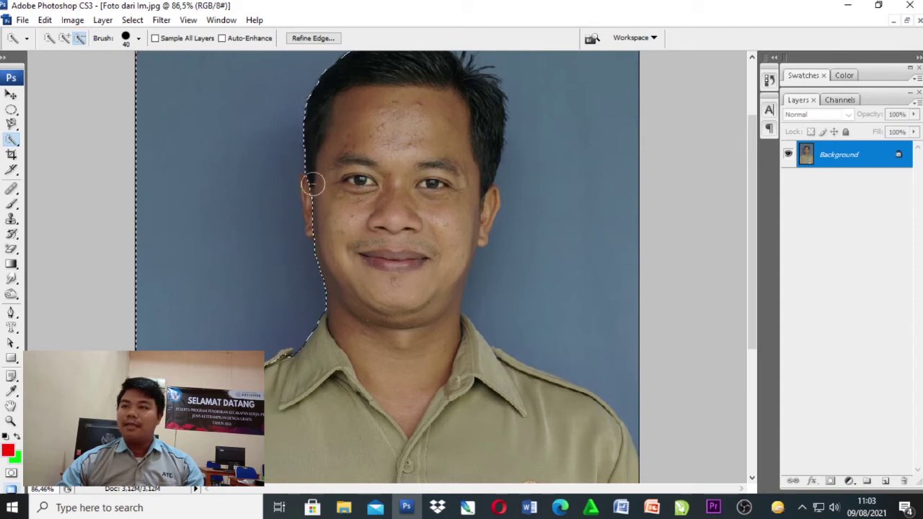
left_click_drag(313, 201, 317, 222)
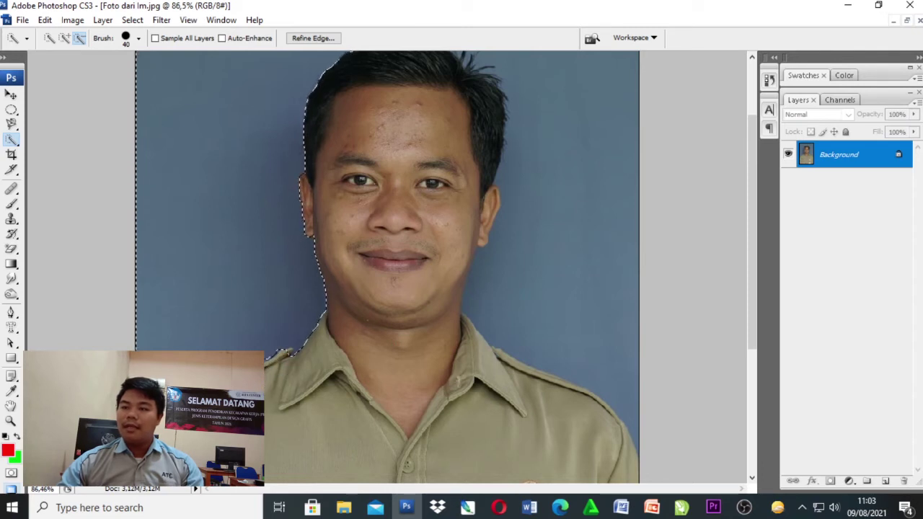
left_click(205, 346)
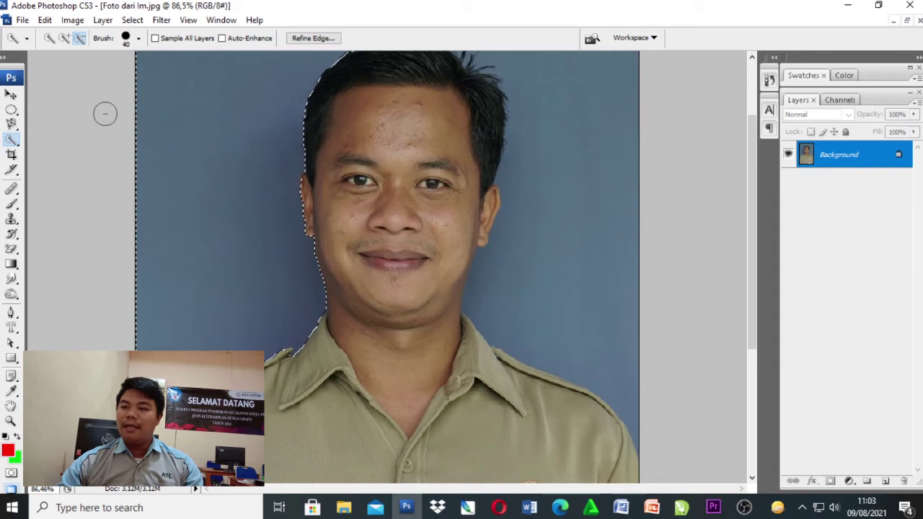
- Add a strip from the ear to the eye to the selection, and subtract it again along the ear's edge
left_click(64, 37)
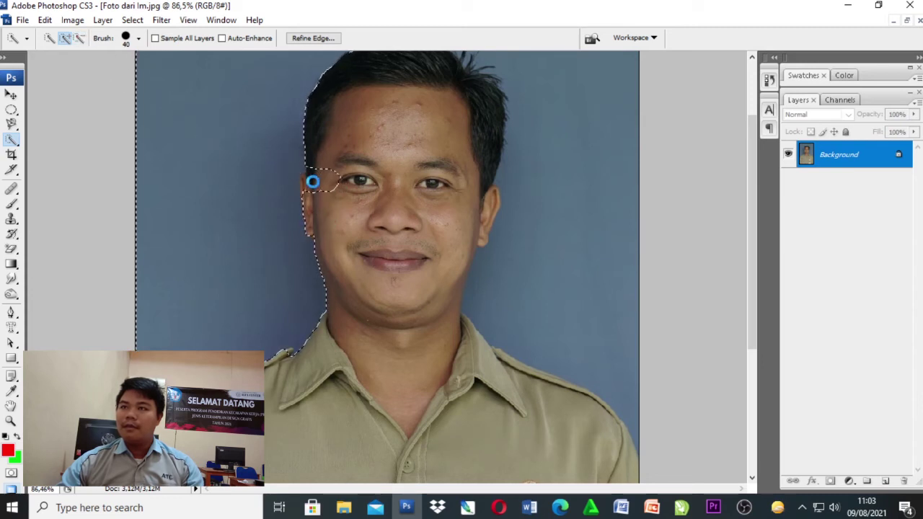
left_click(80, 38)
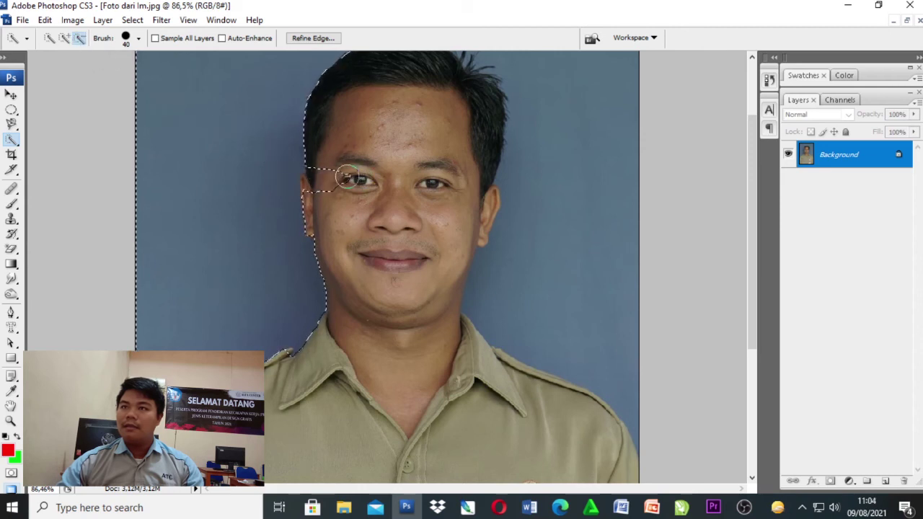
left_click(320, 181)
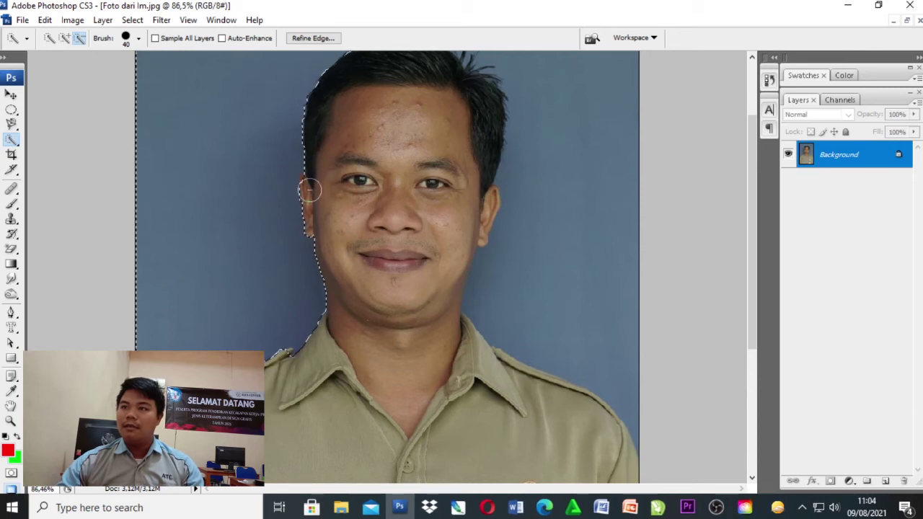
left_click(325, 193)
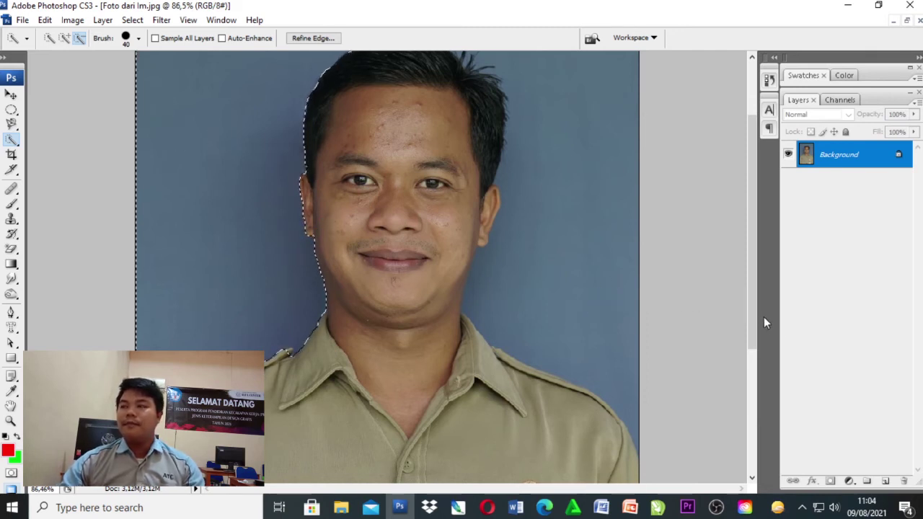
- Extend the Quick Selection in add mode over the rest of the blue background above and to the right of the man's head
scroll(742, 272, "up", 5)
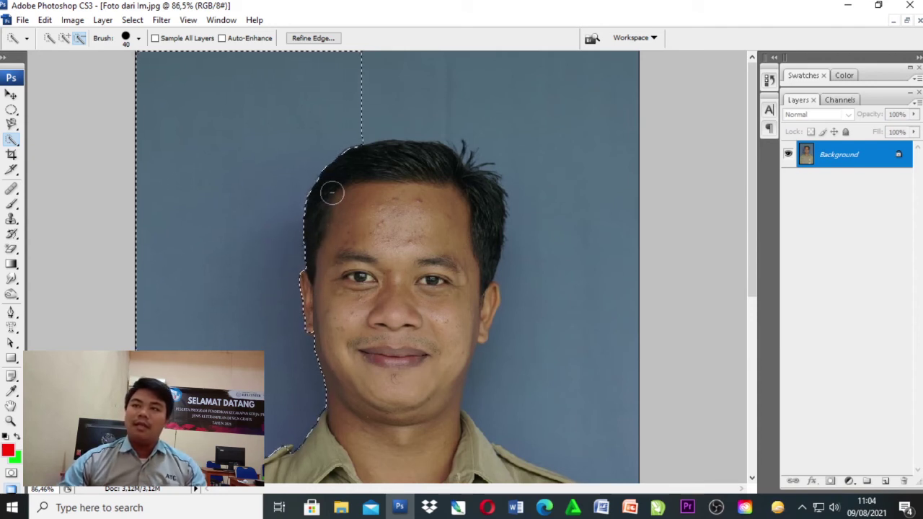
left_click(11, 141)
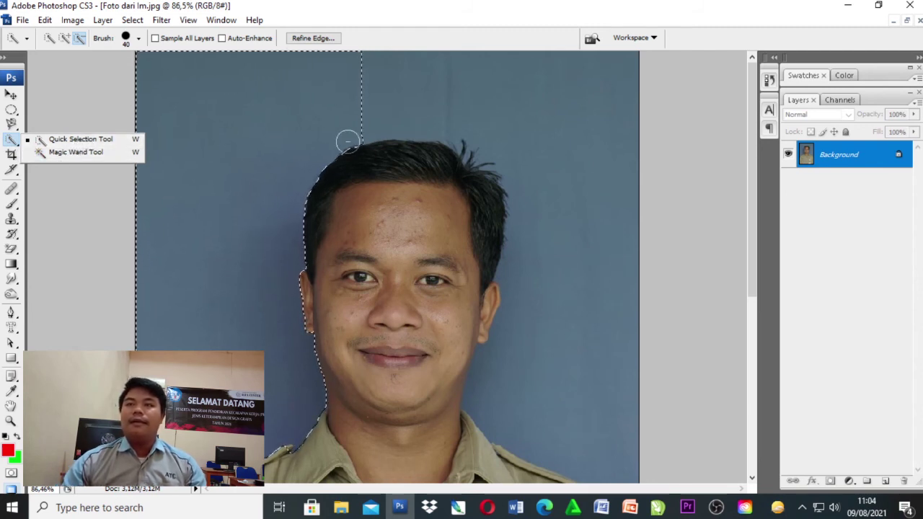
left_click(64, 39)
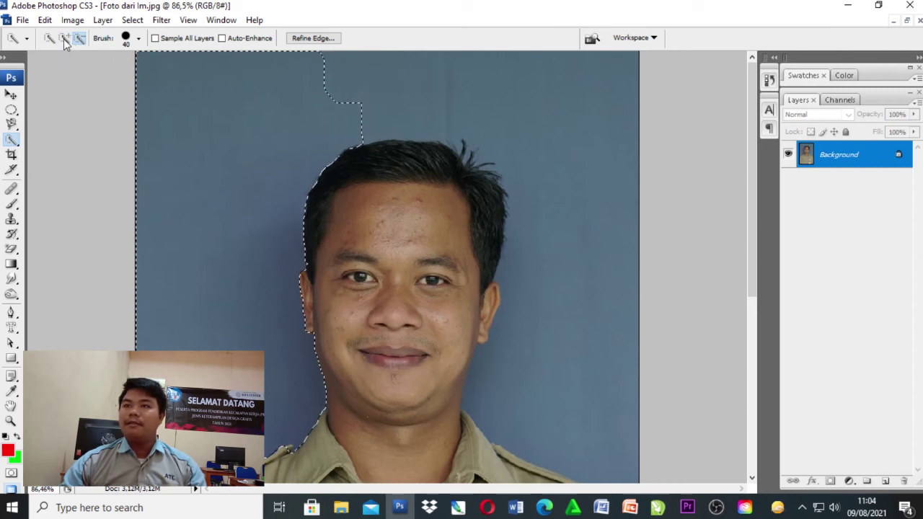
left_click_drag(210, 78, 543, 91)
left_click_drag(556, 122, 555, 121)
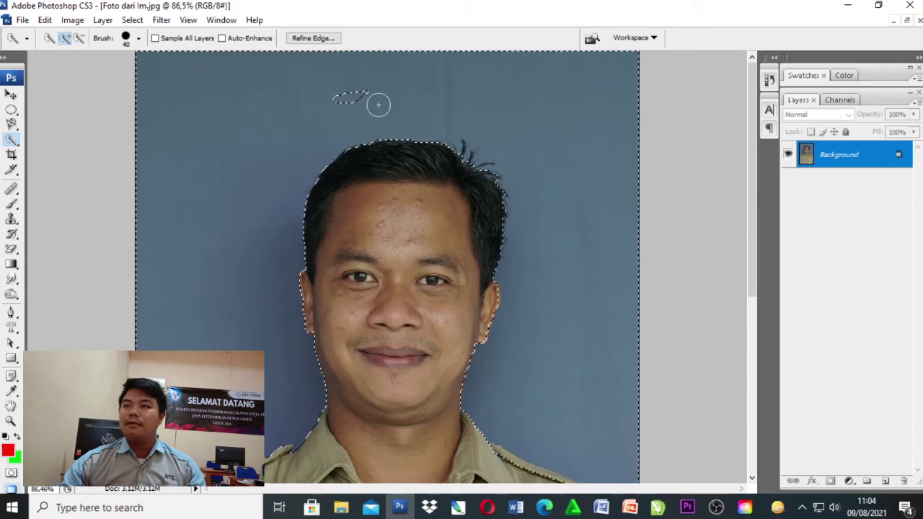
left_click_drag(330, 91, 354, 92)
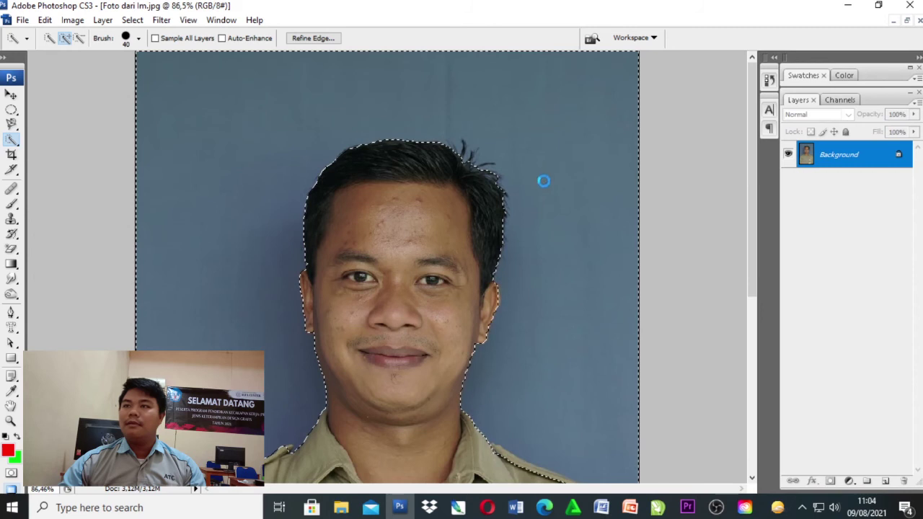
- Clean up the selection edge along the man's right-hand shoulder in the picture by subtracting the shirt strip from it
left_click_drag(754, 265, 771, 356)
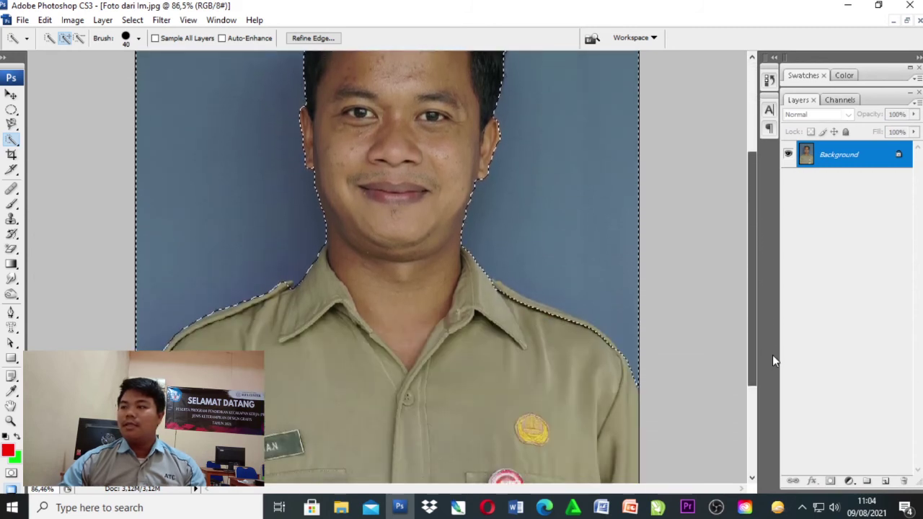
left_click_drag(642, 352, 601, 354)
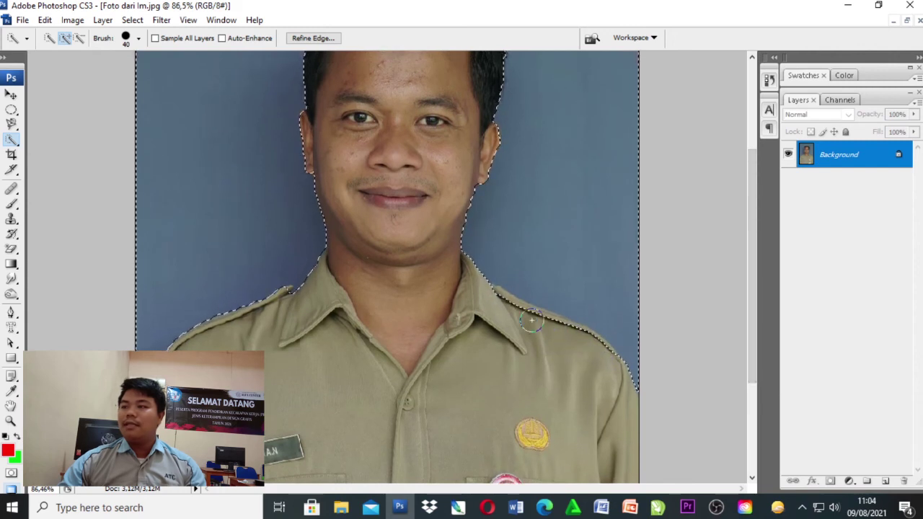
left_click(80, 38)
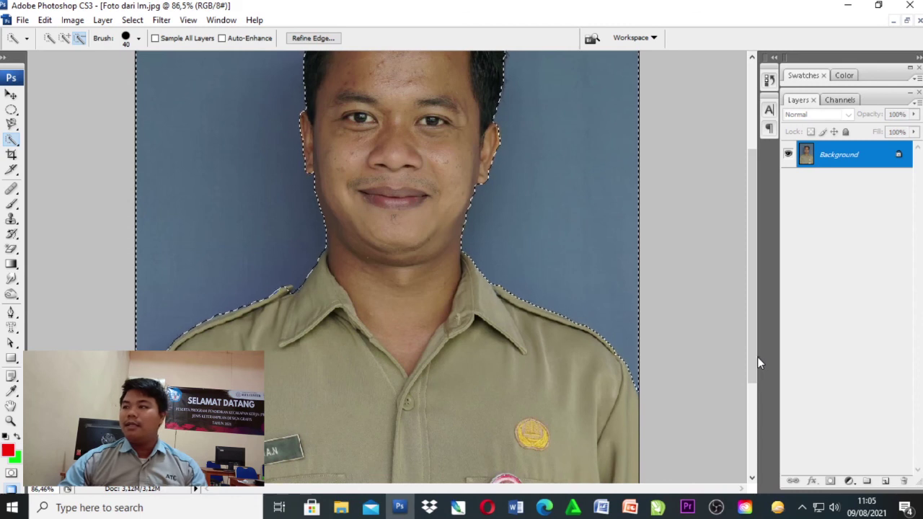
left_click_drag(751, 310, 753, 224)
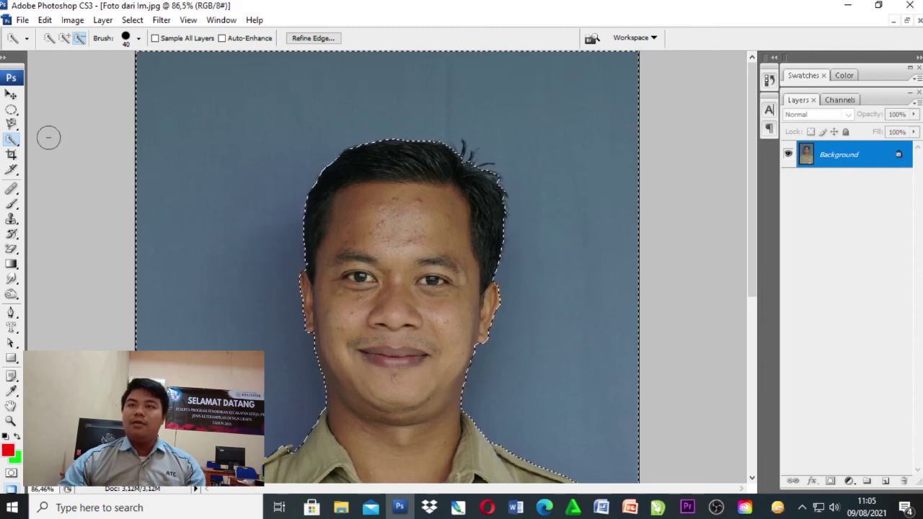
- Bring up the choice between the Quick Selection Tool and the Magic Wand Tool
left_click(10, 142)
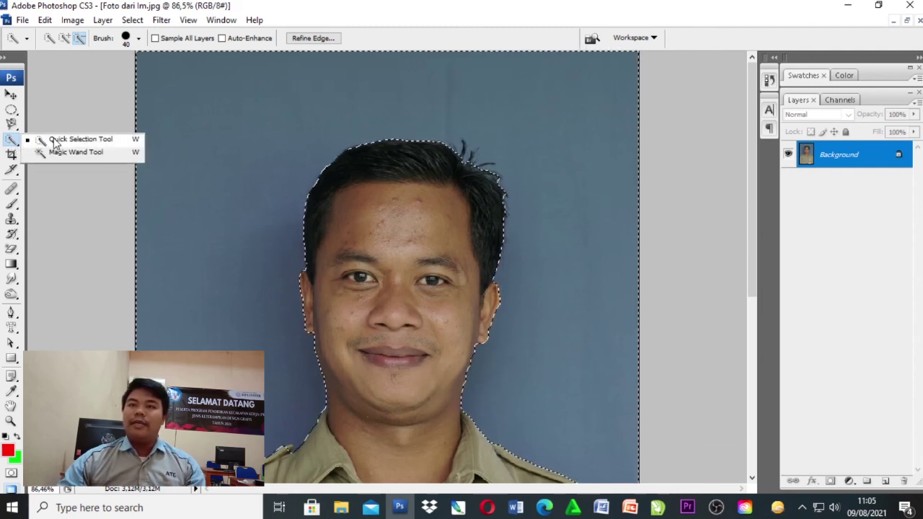